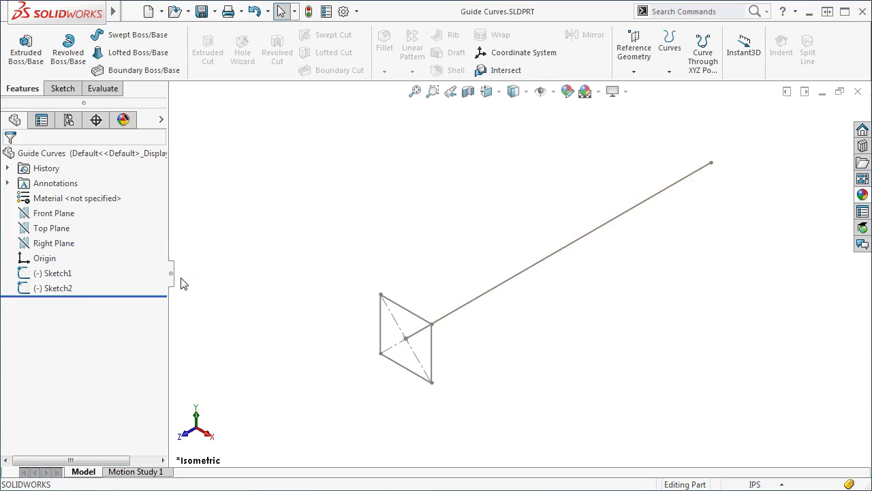
# - On the Right Plane, draw an S-shaped spline with points running below the line path
pyautogui.click(71, 244)
pyautogui.click(79, 227)
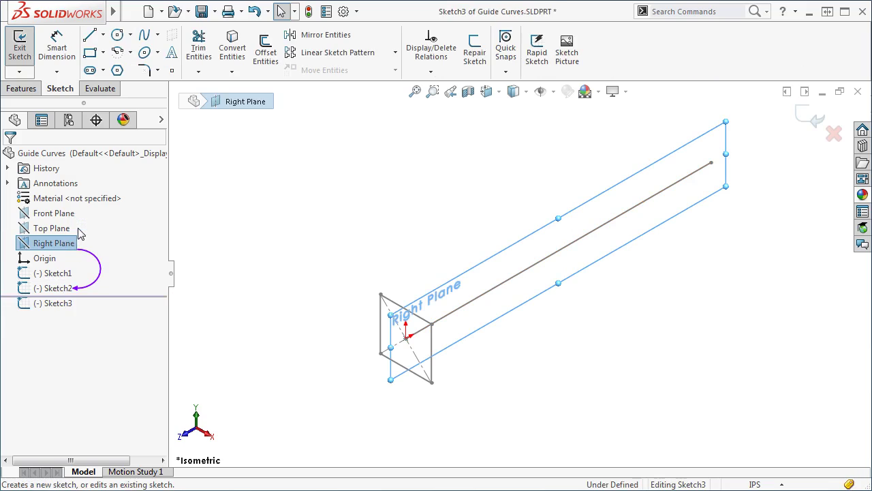
pyautogui.click(256, 236)
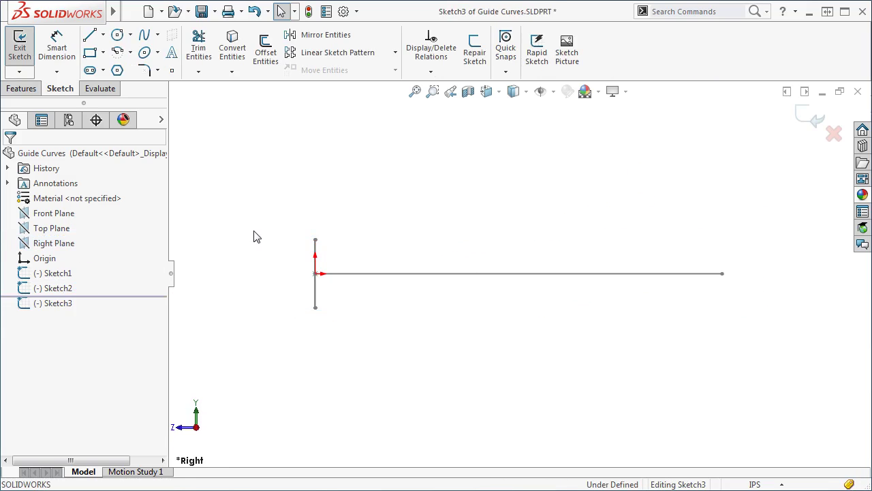
pyautogui.press('s')
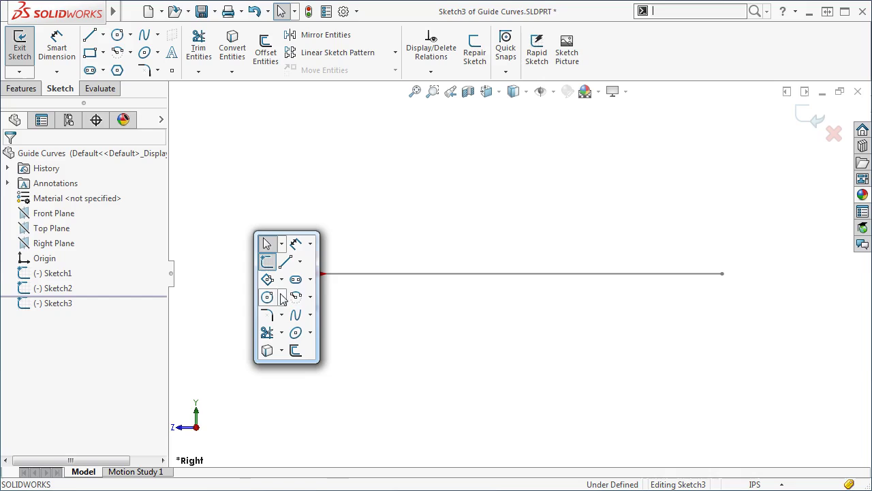
pyautogui.click(295, 315)
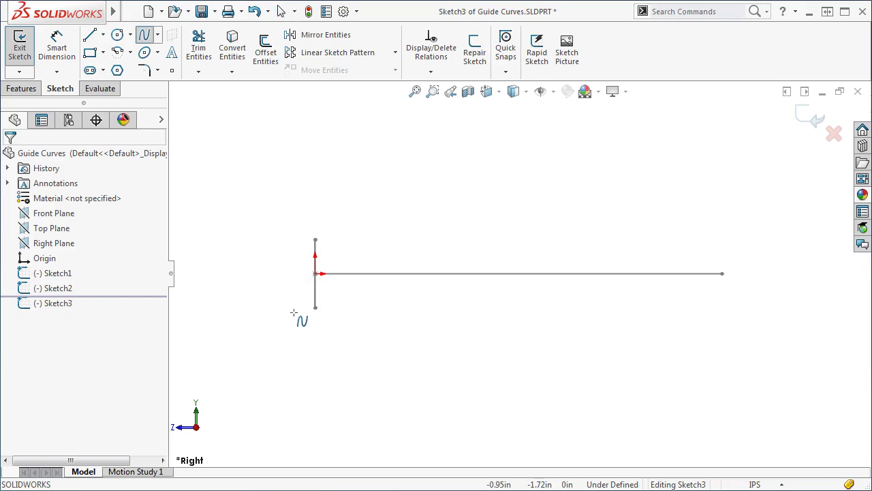
pyautogui.click(349, 316)
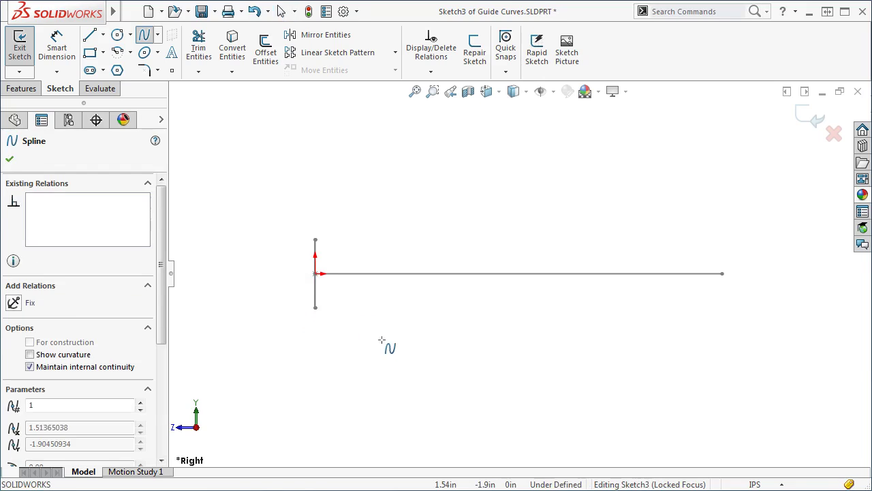
pyautogui.click(432, 374)
pyautogui.click(521, 317)
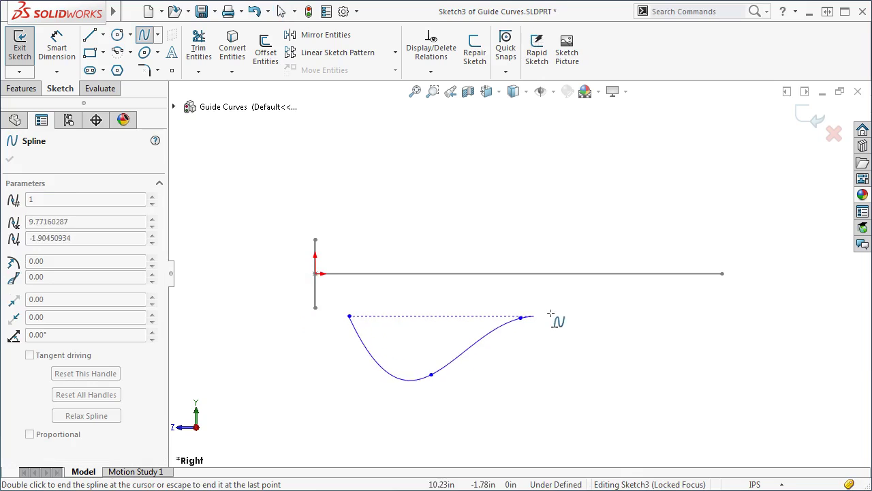
pyautogui.doubleClick(683, 340)
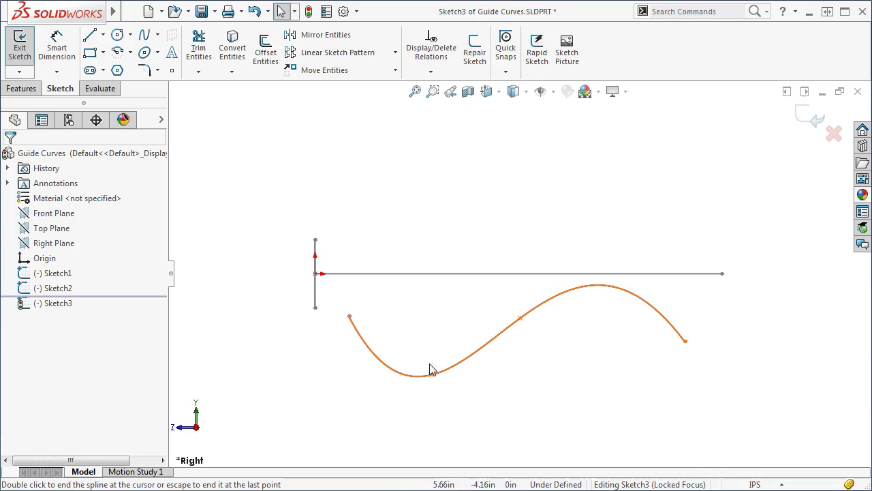
# - Drag the spline's start onto the vertical line's lower end, then undo that move
pyautogui.click(347, 318)
pyautogui.moveTo(349, 317); pyautogui.dragTo(315, 308)
pyautogui.click(378, 321)
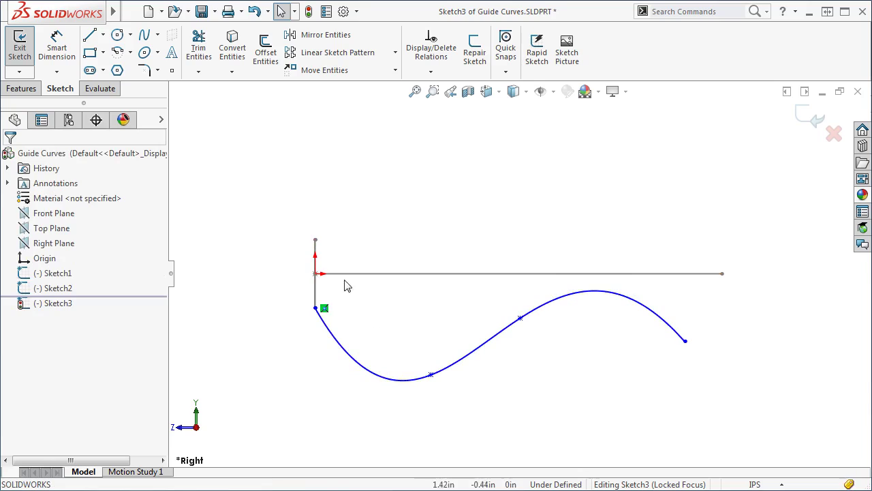
pyautogui.click(254, 11)
pyautogui.click(259, 289)
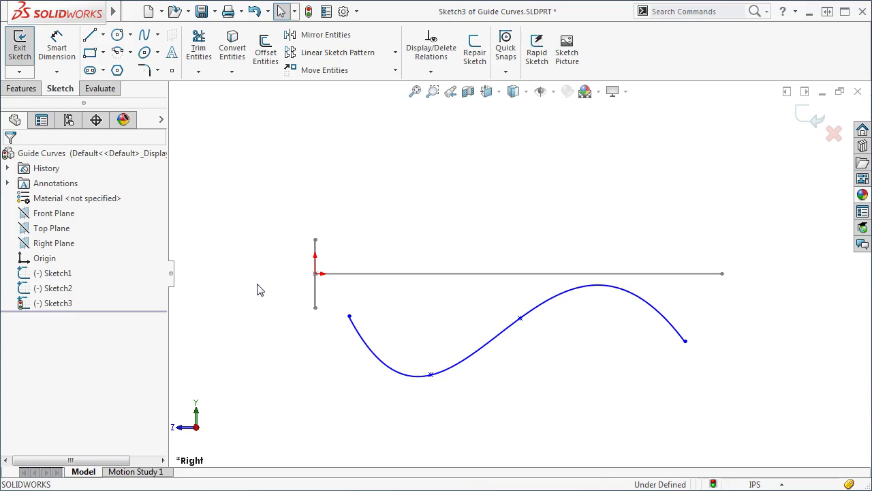
# - Add a Pierce relation between the spline's start point and the square profile's bottom edge
pyautogui.moveTo(306, 307); pyautogui.dragTo(328, 339, button='middle')
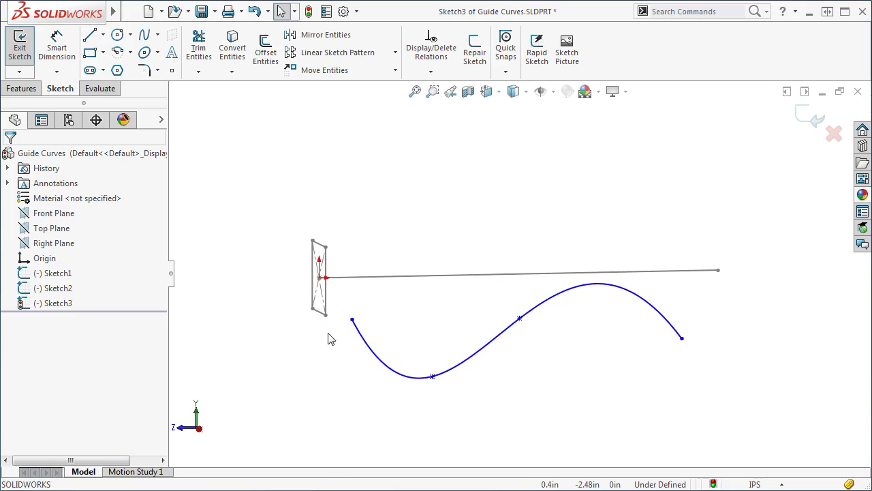
pyautogui.scroll(-2, 341, 327)
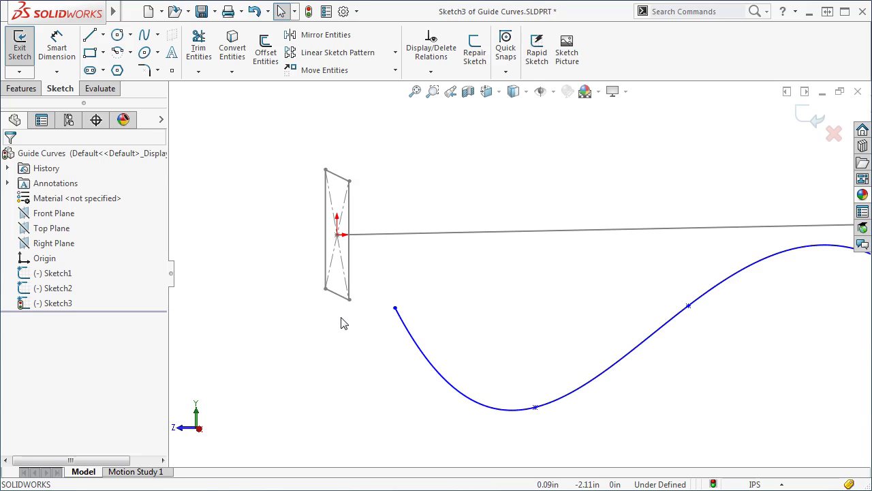
pyautogui.click(394, 308)
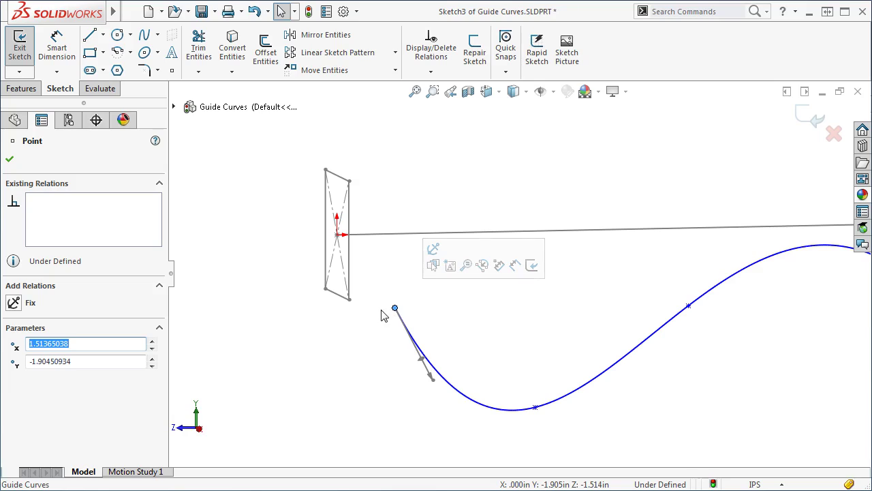
pyautogui.keyDown('ctrl'); pyautogui.click(339, 299); pyautogui.keyUp('ctrl')
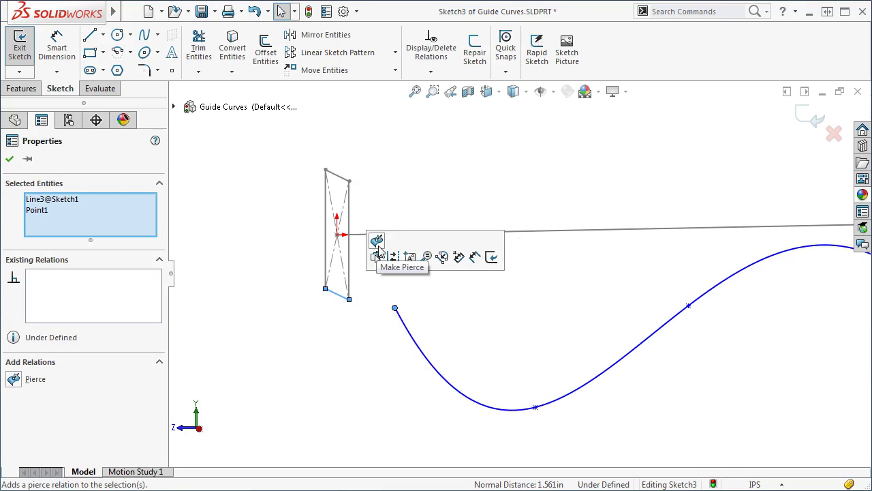
pyautogui.click(379, 246)
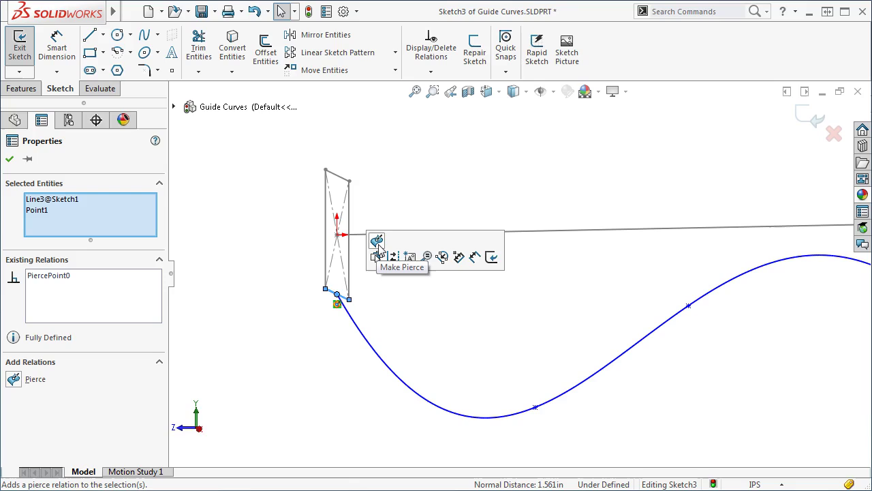
pyautogui.click(422, 343)
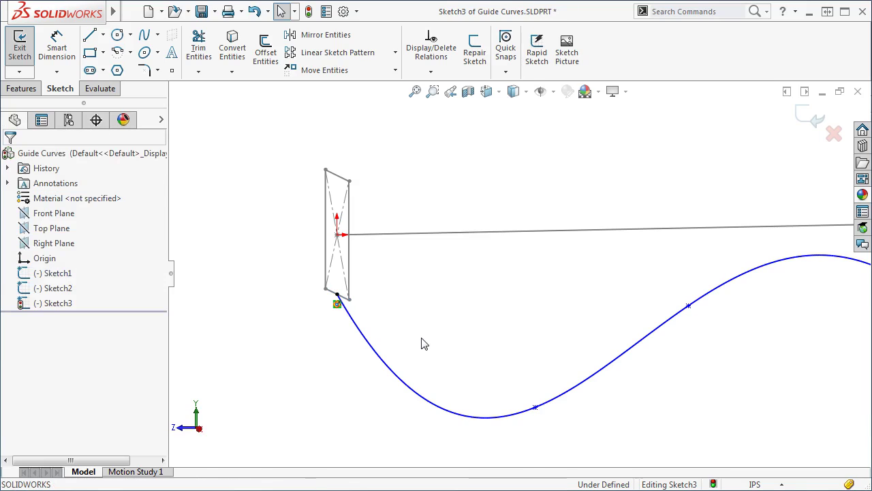
pyautogui.hotkey('ctrl', '3')
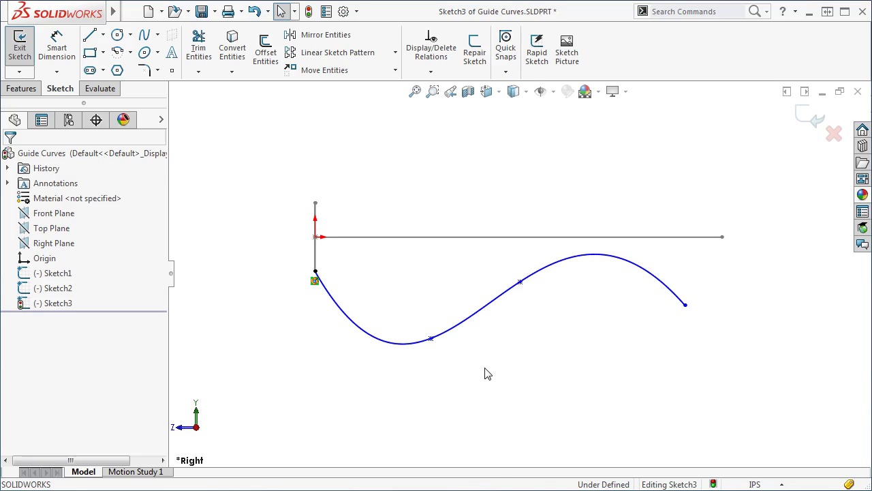
# - Align the spline's end point vertically under the line path's right end
pyautogui.click(686, 307)
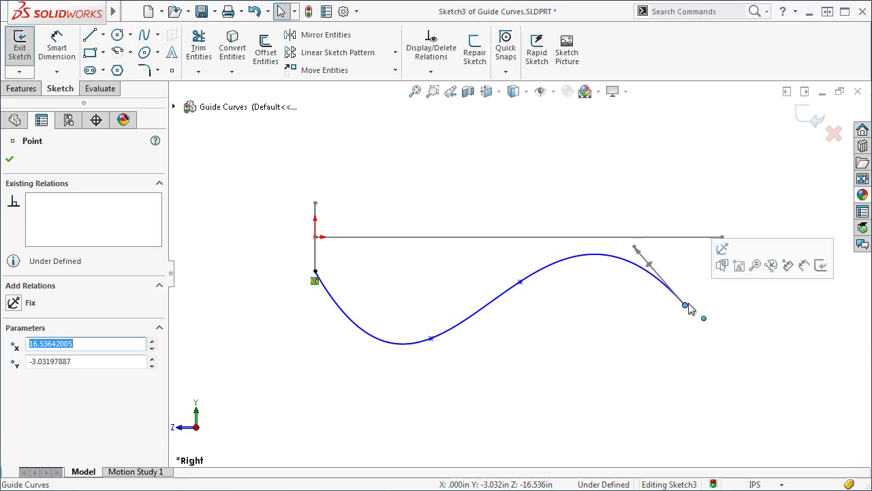
pyautogui.keyDown('ctrl'); pyautogui.click(722, 238); pyautogui.keyUp('ctrl')
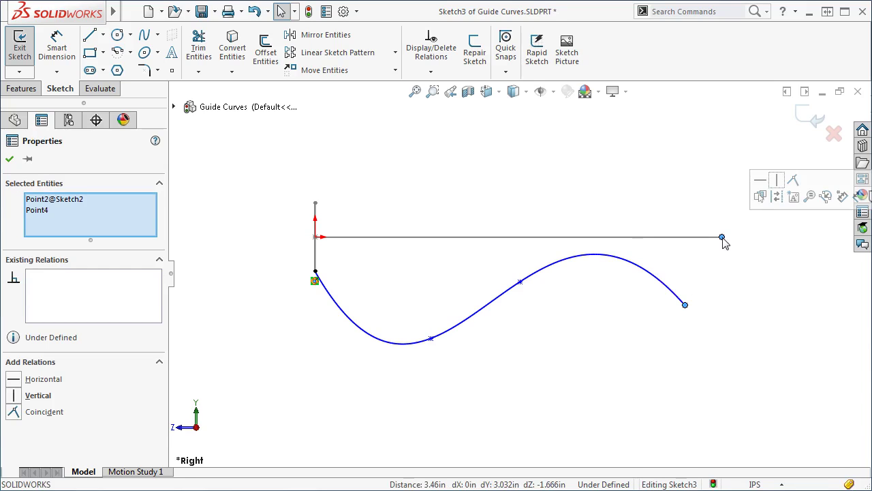
pyautogui.click(776, 181)
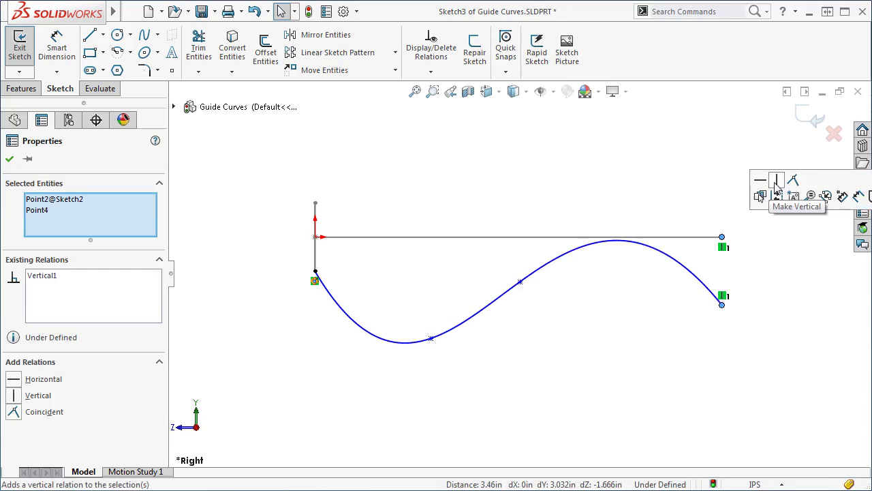
pyautogui.click(765, 266)
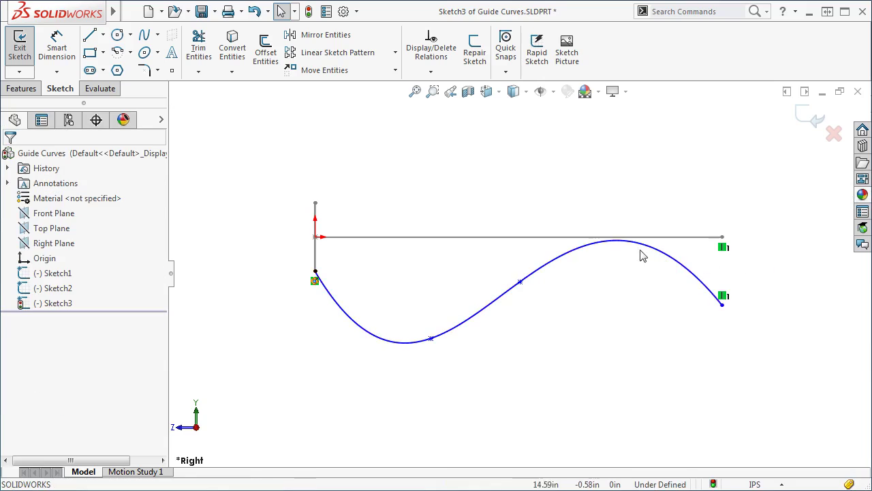
# - Drag the spline guide curve lower and exit Sketch3
pyautogui.moveTo(627, 243); pyautogui.dragTo(626, 273)
pyautogui.click(623, 340)
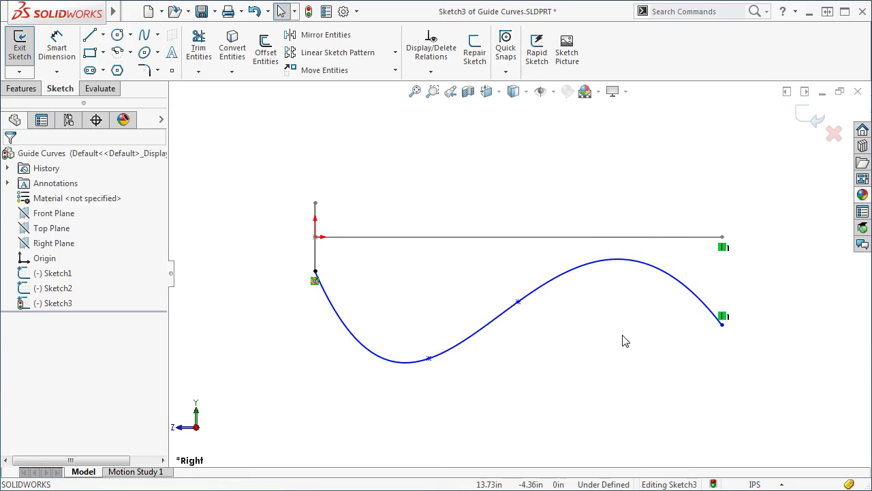
pyautogui.click(809, 120)
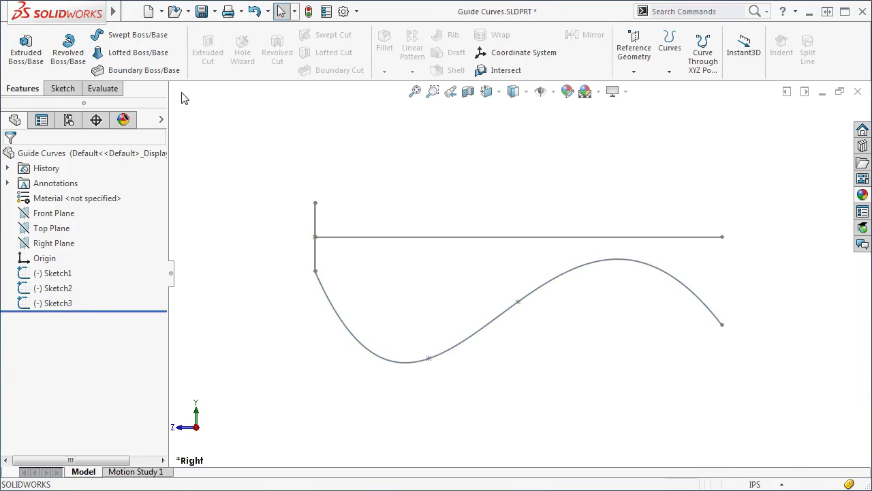
# - Sweep the square Sketch1 along the Sketch2 line with the Sketch3 spline as guide curve
pyautogui.click(140, 38)
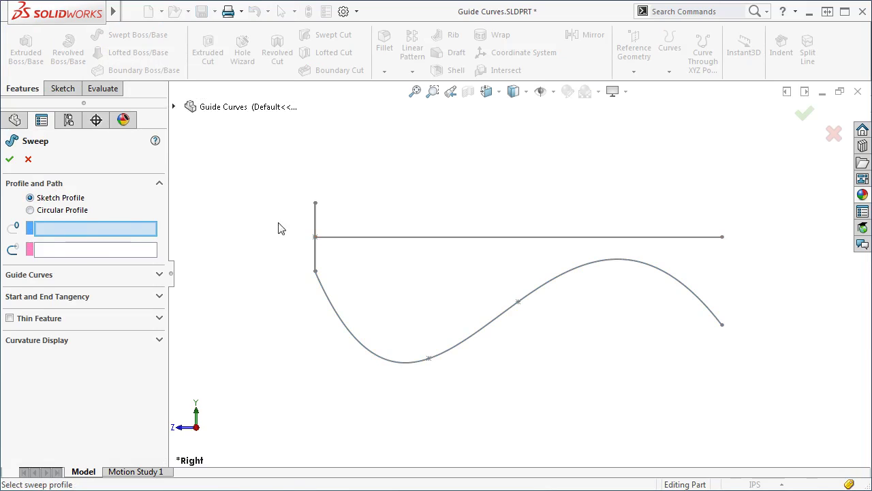
pyautogui.click(317, 223)
pyautogui.moveTo(344, 225)
pyautogui.mouseDown(button='middle')
pyautogui.moveTo(359, 222)
pyautogui.moveTo(365, 235)
pyautogui.mouseUp(button='middle')
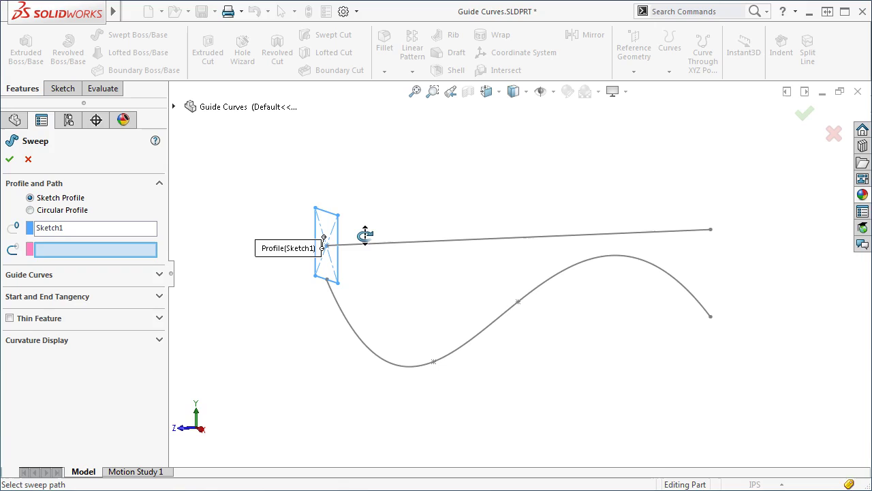
pyautogui.click(365, 242)
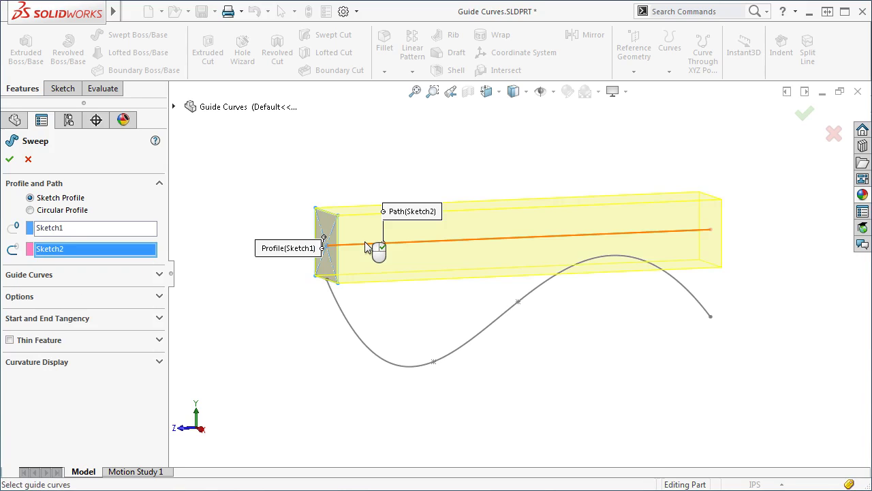
pyautogui.click(159, 275)
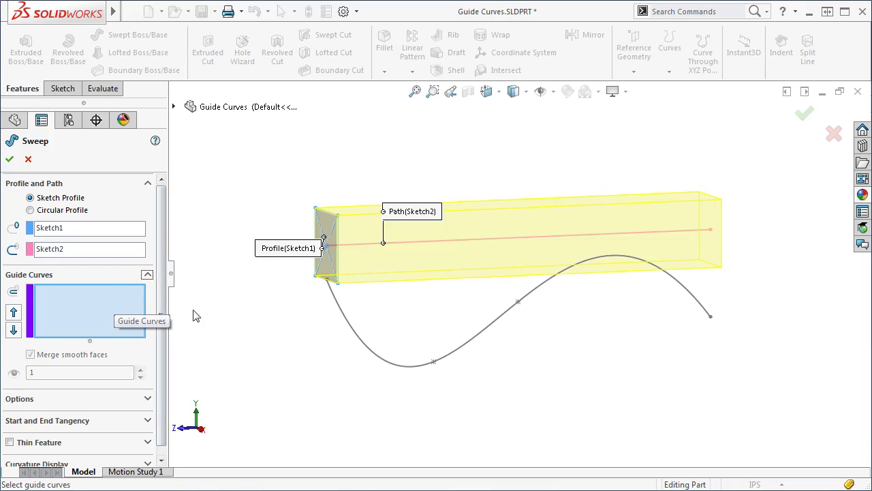
pyautogui.click(345, 317)
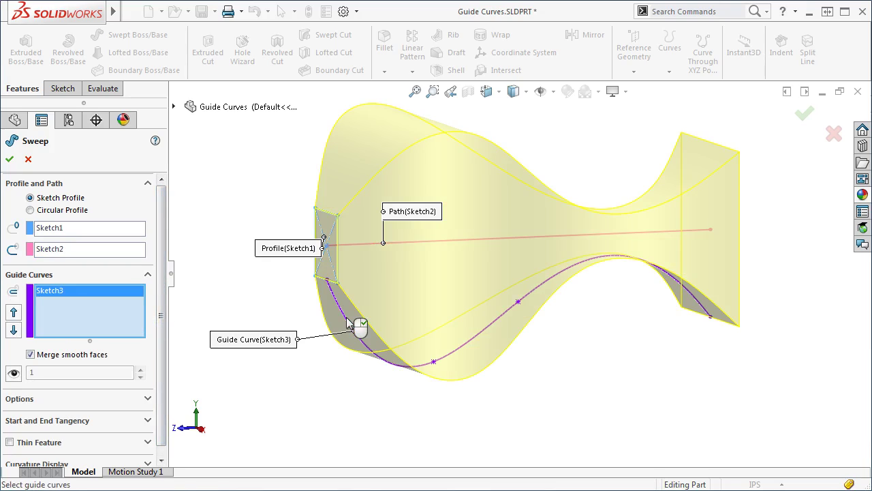
pyautogui.moveTo(362, 388); pyautogui.dragTo(352, 419, button='middle')
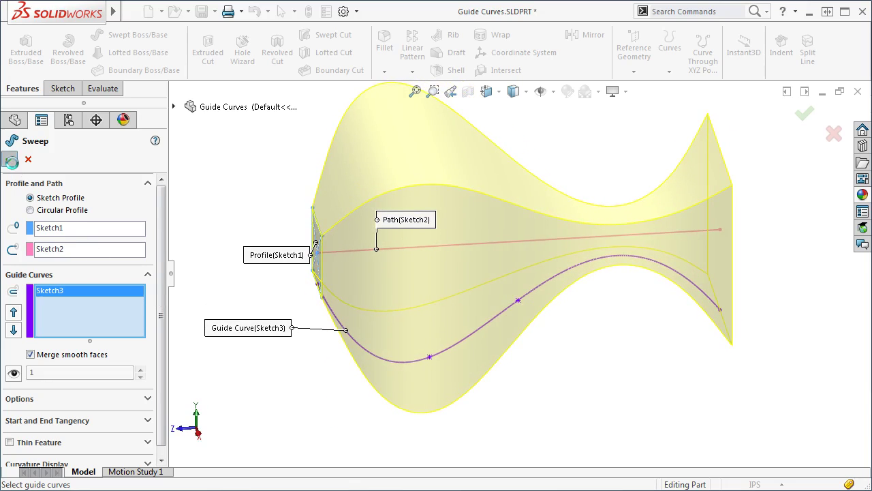
pyautogui.click(10, 159)
# - Switch to Isometric view and expand Sweep1 to list Sketch1, Sketch2 and Sketch3
pyautogui.click(249, 250)
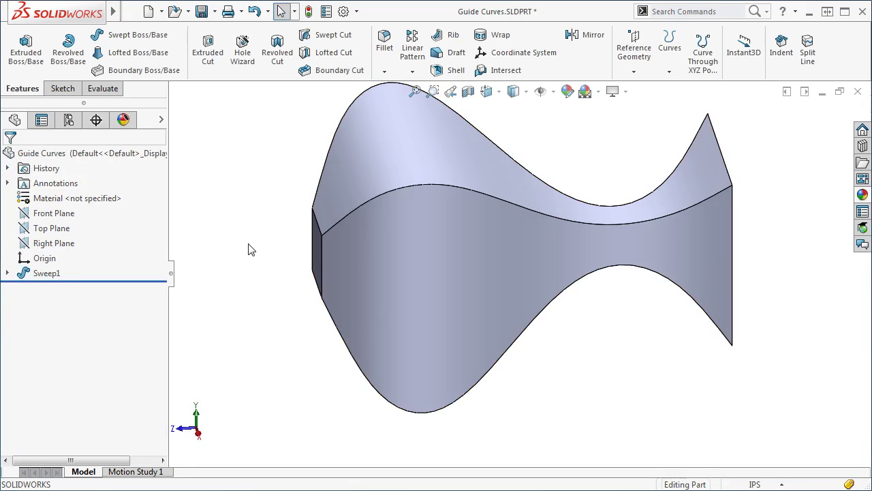
pyautogui.hotkey('ctrl', '7')
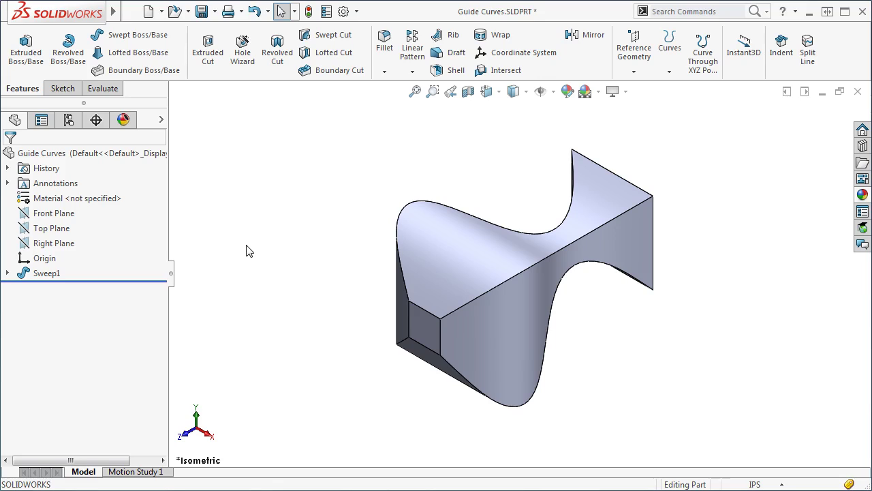
pyautogui.click(7, 274)
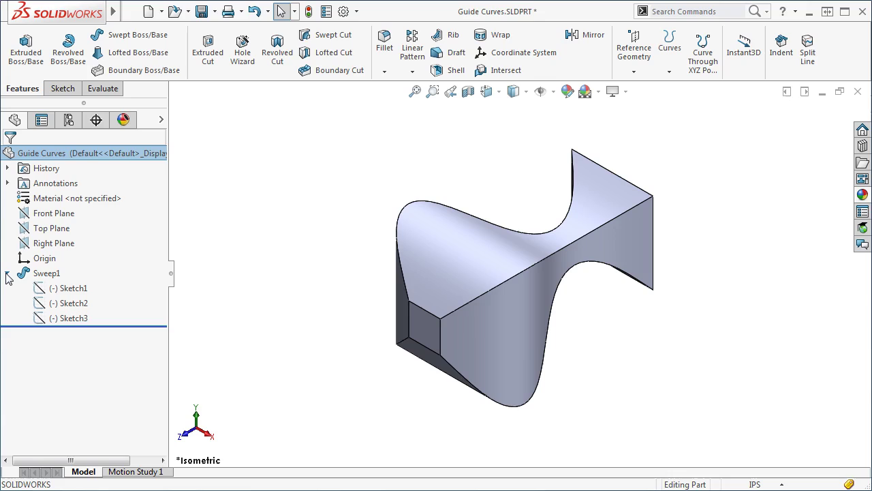
# - Open the square profile Sketch1 for editing and view it face-on
pyautogui.click(66, 288)
pyautogui.click(74, 249)
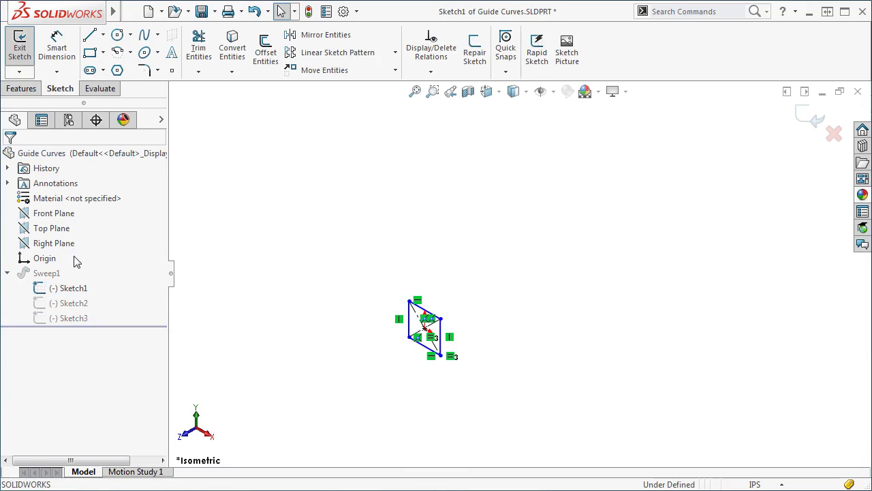
pyautogui.hotkey('ctrl', '8')
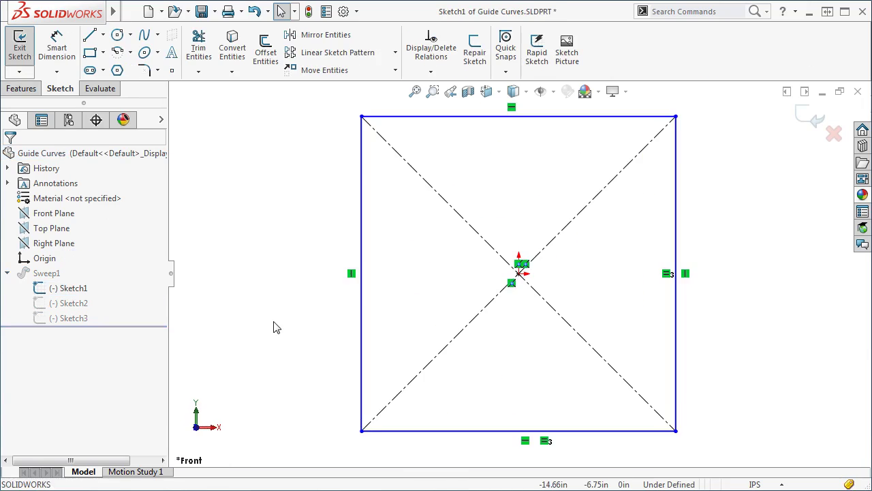
# - Dimension the square's left edge to 3.00 in, then delete that dimension
pyautogui.moveTo(273, 328); pyautogui.dragTo(269, 249, button='right')
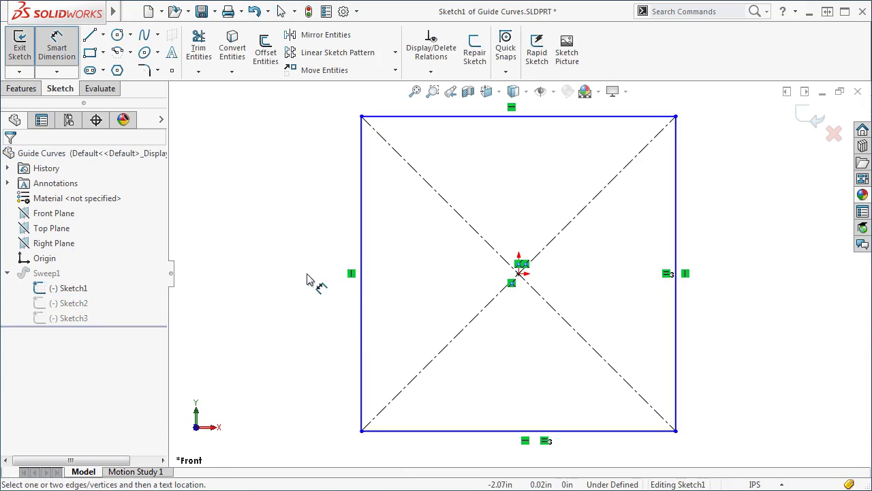
pyautogui.click(361, 315)
pyautogui.click(298, 312)
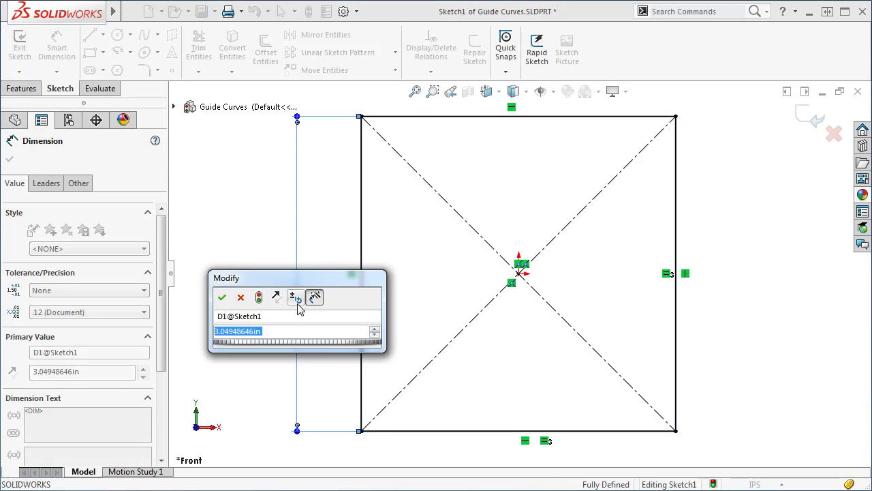
pyautogui.write('3')
pyautogui.press('Return')
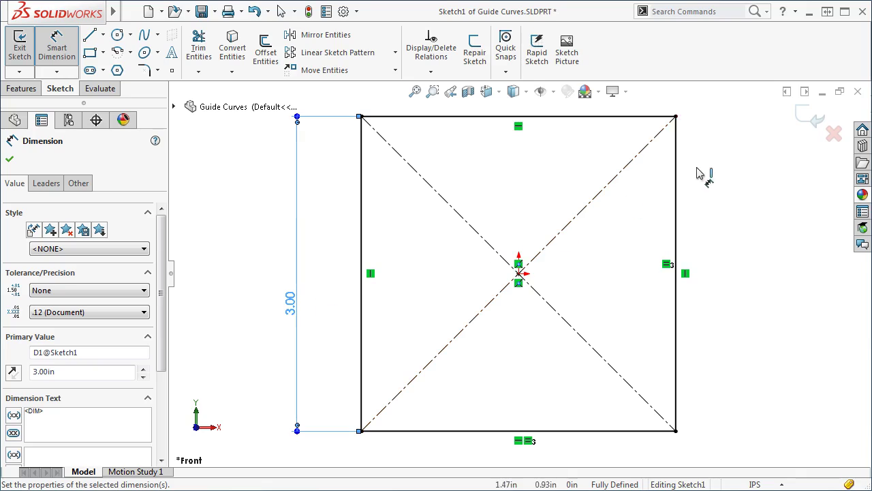
pyautogui.click(804, 125)
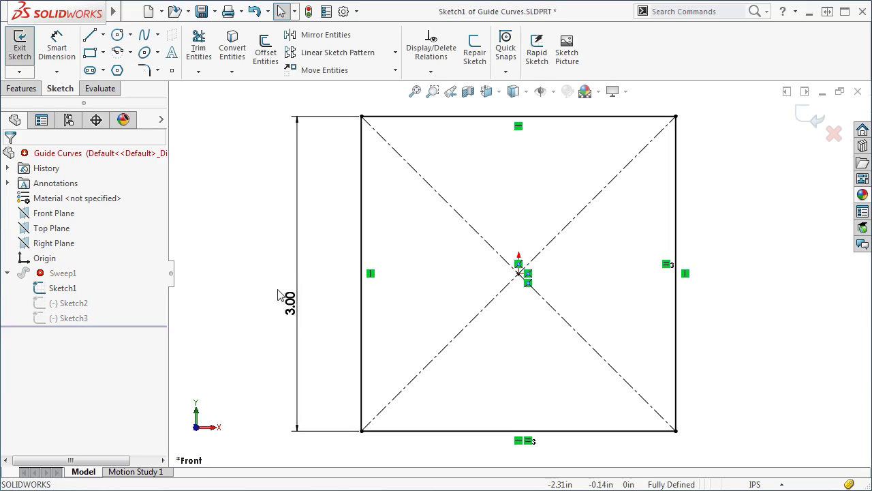
pyautogui.click(287, 308)
pyautogui.press('Delete')
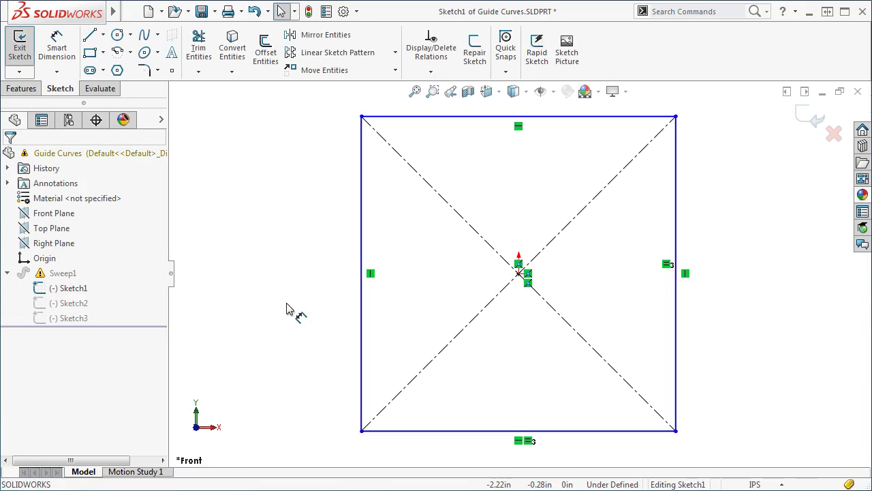
# - Exit Sketch1 so Sweep1 rebuilds without errors
pyautogui.click(803, 124)
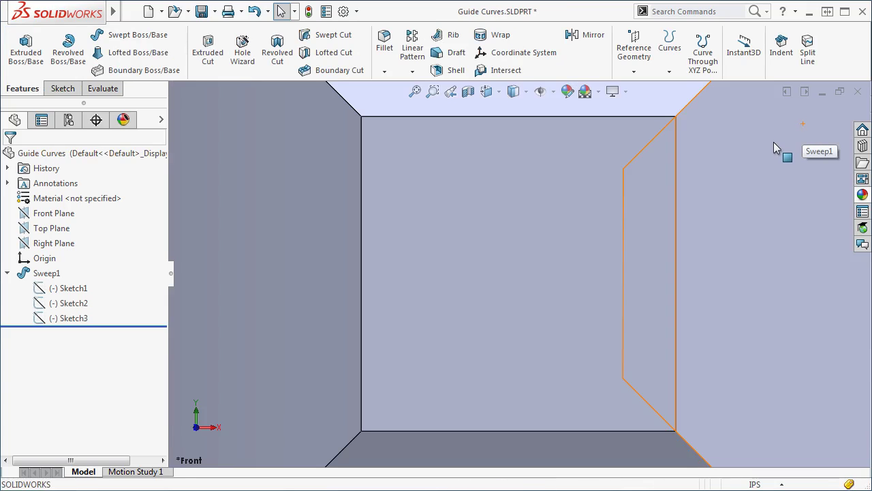